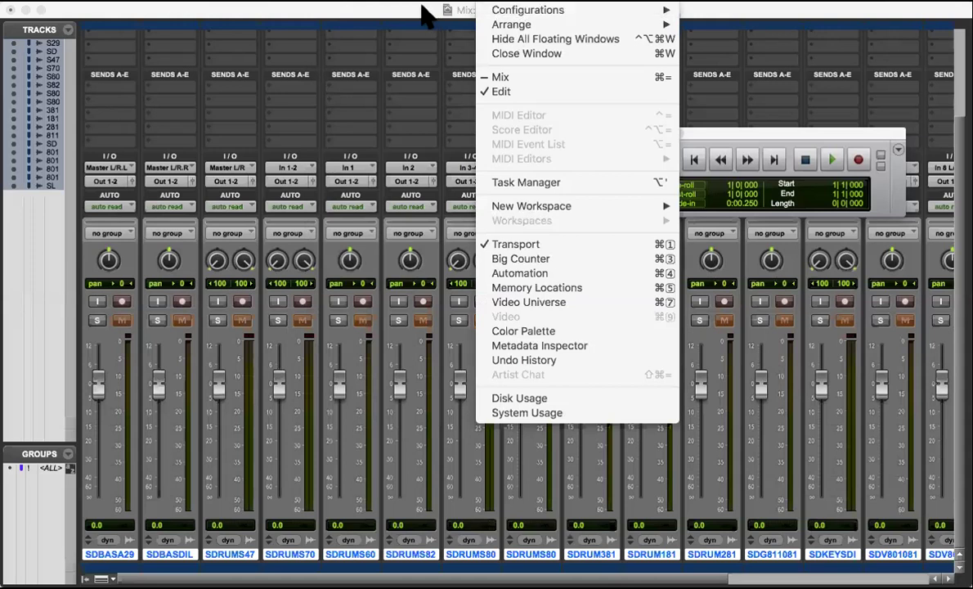
# Step: Insert the multichannel EQ3 7-Band (stereo) plug-in in the first insert slot of the SDRUMS47 track and close its window
pyautogui.click(449, 15)
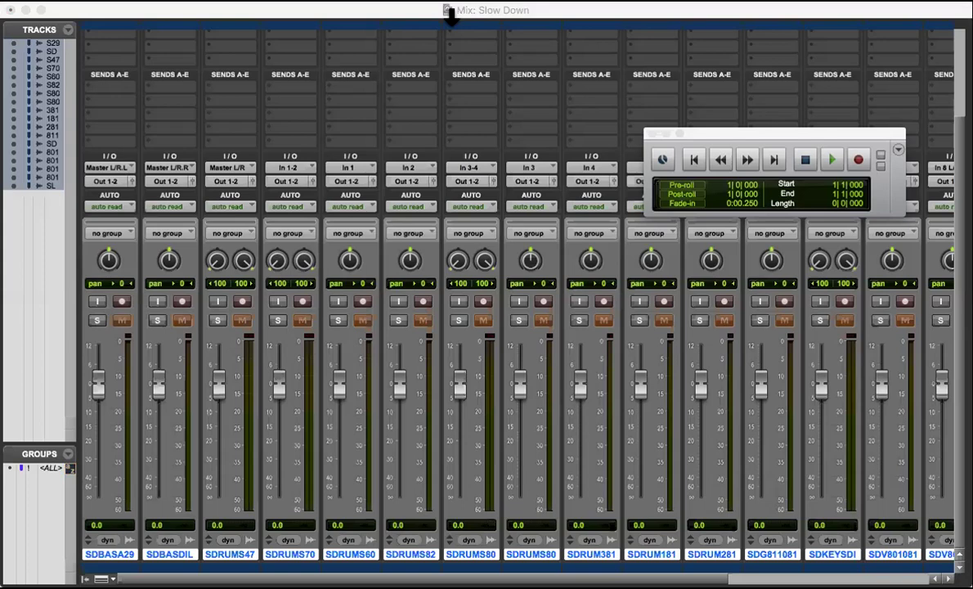
pyautogui.click(450, 13)
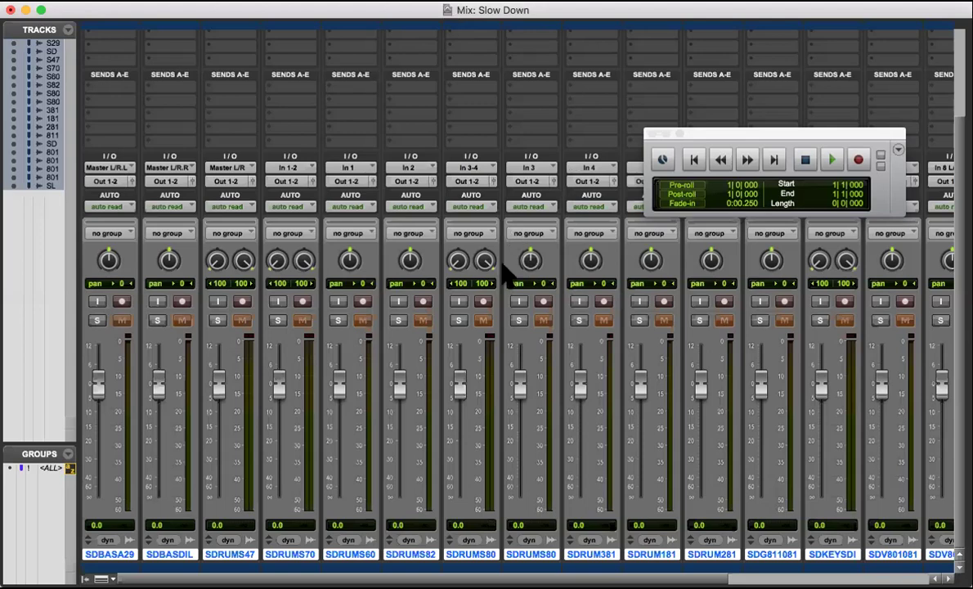
pyautogui.hotkey('ctrl', 'alt', 'i')
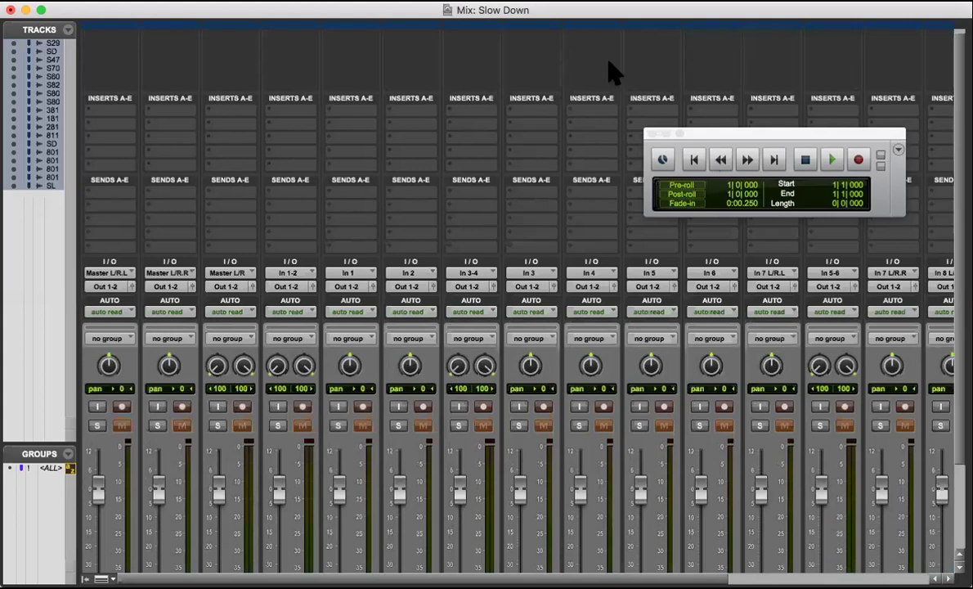
pyautogui.click(226, 113)
pyautogui.moveTo(227, 115)
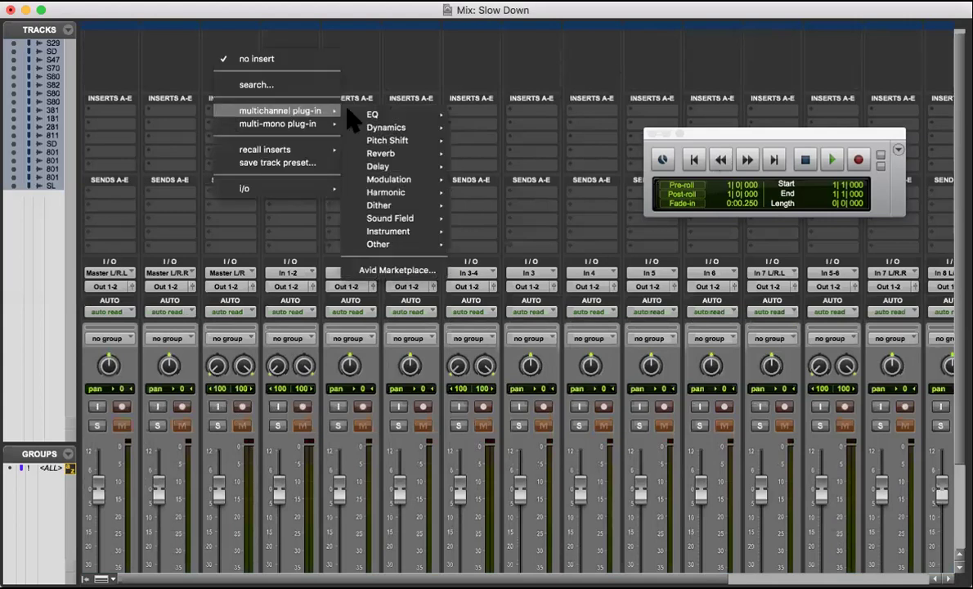
pyautogui.moveTo(374, 115)
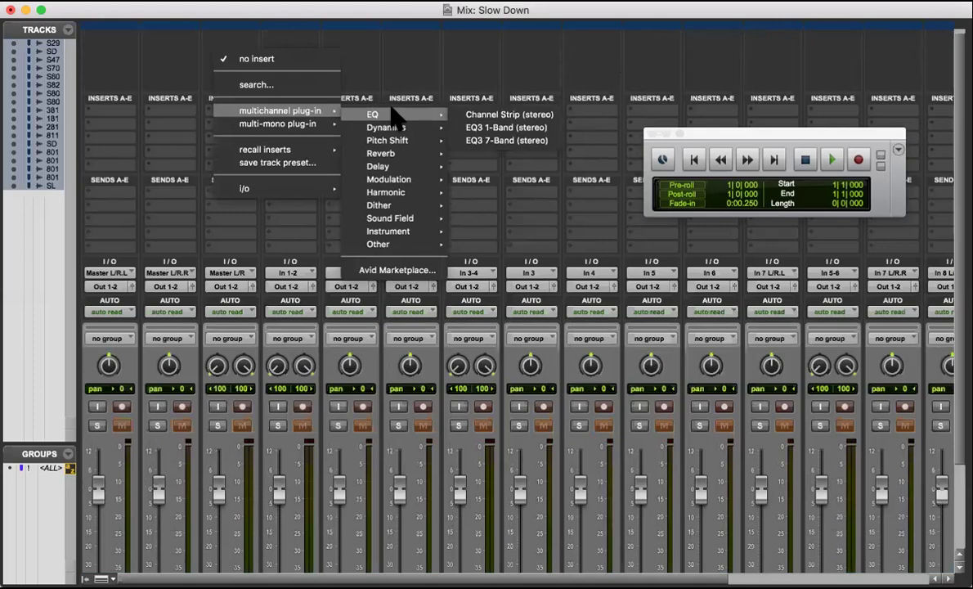
pyautogui.click(504, 141)
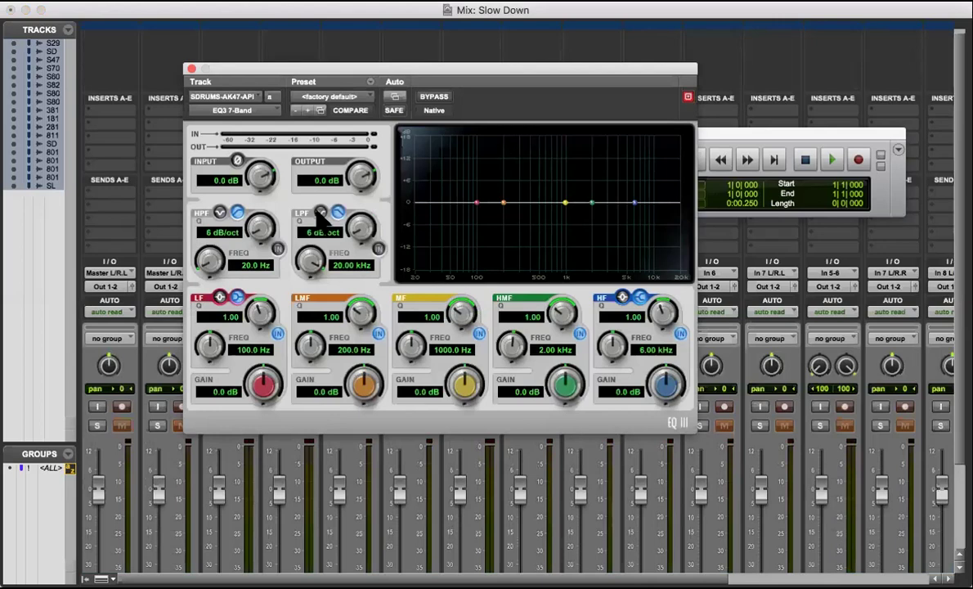
pyautogui.moveTo(360, 69); pyautogui.dragTo(483, 44)
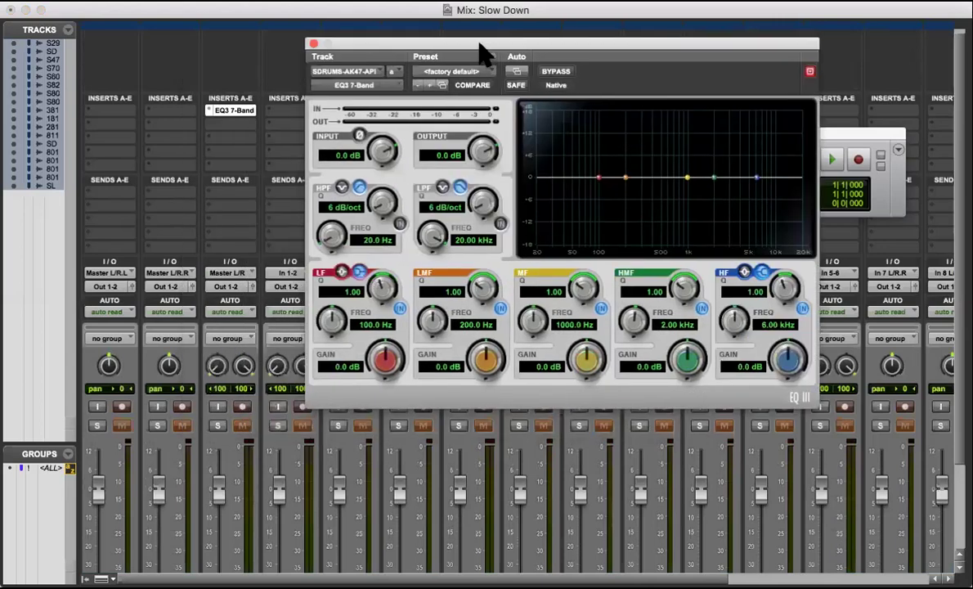
pyautogui.click(313, 44)
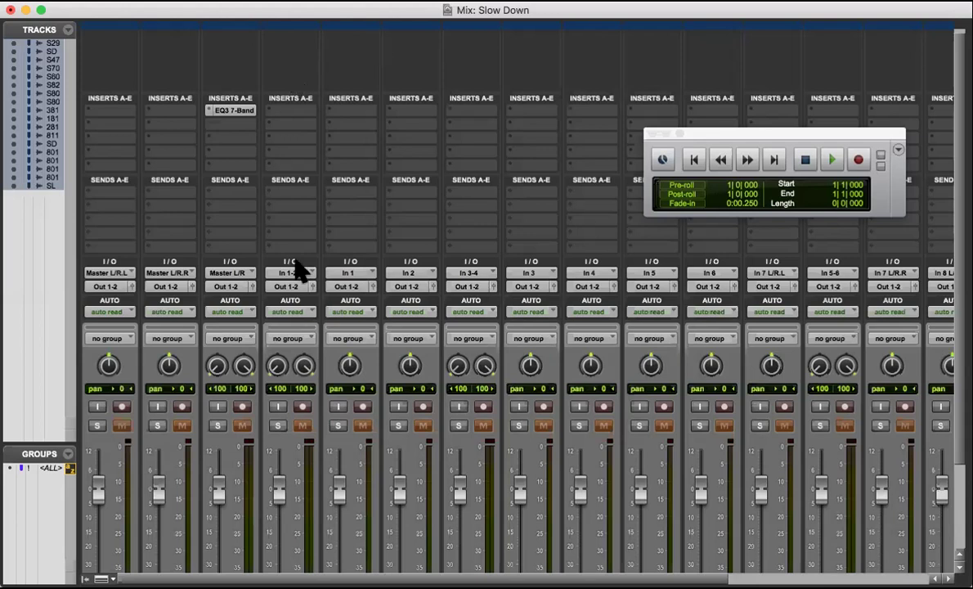
# Step: Review the output path options of the SDRUMS47 and SDRUMS70 tracks
pyautogui.click(236, 288)
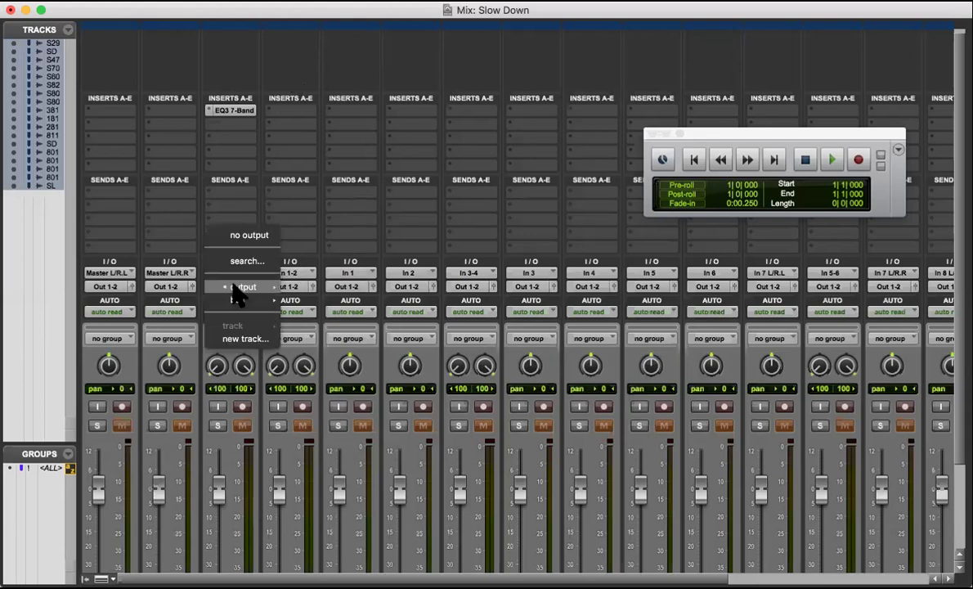
pyautogui.click(233, 285)
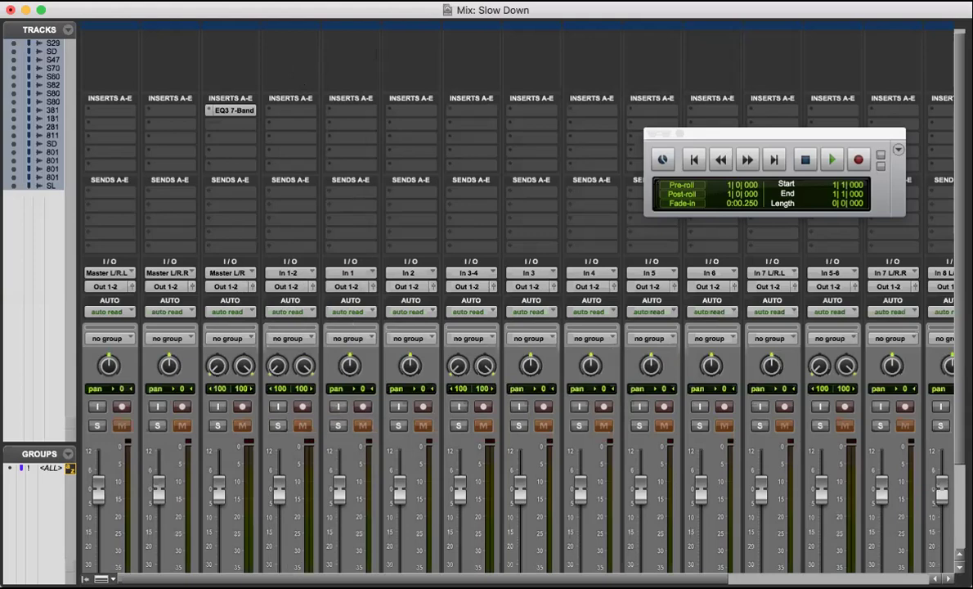
pyautogui.hscroll(5, 291, 540)
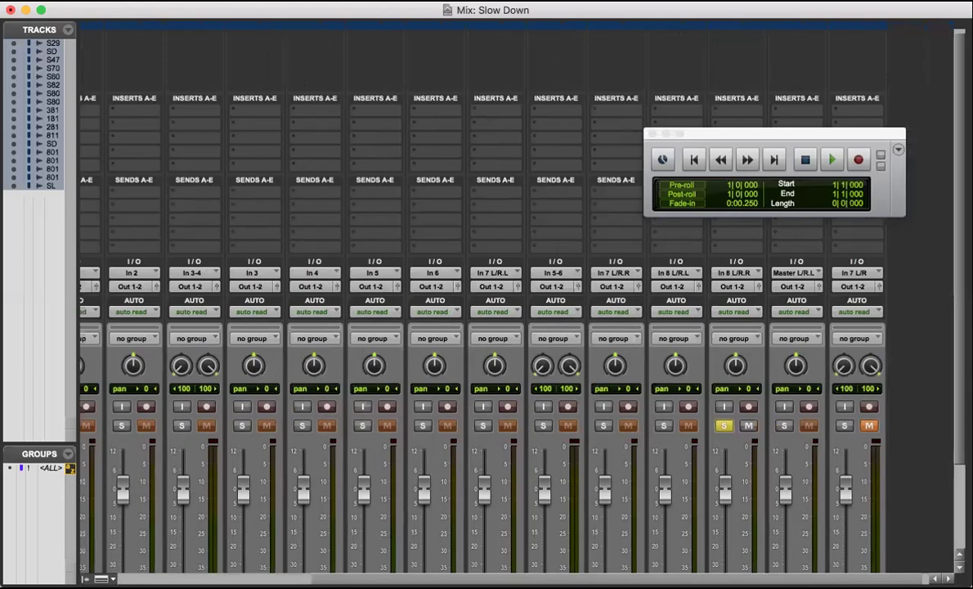
pyautogui.hscroll(3, 510, 553)
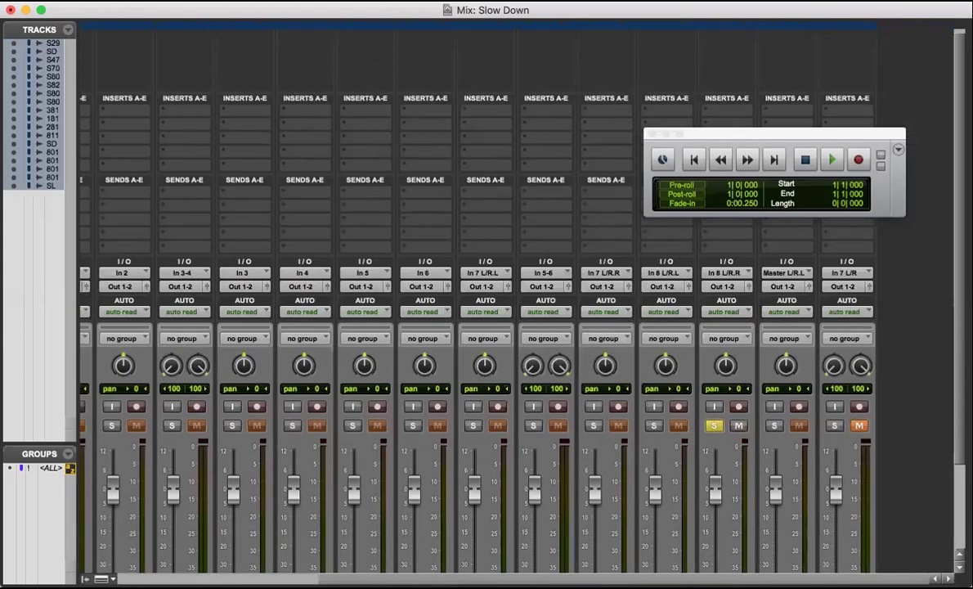
pyautogui.hscroll(-5, 278, 286)
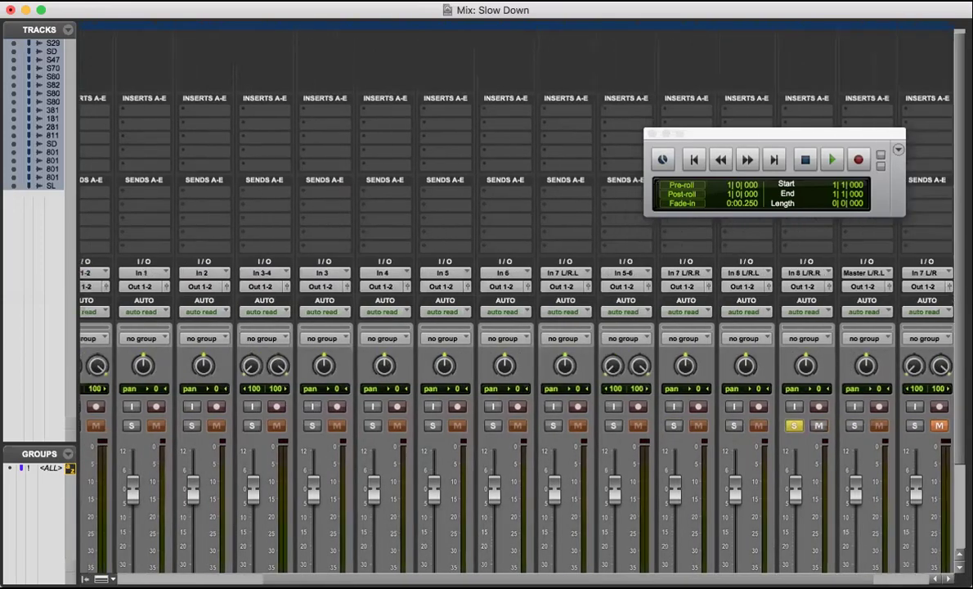
pyautogui.click(294, 285)
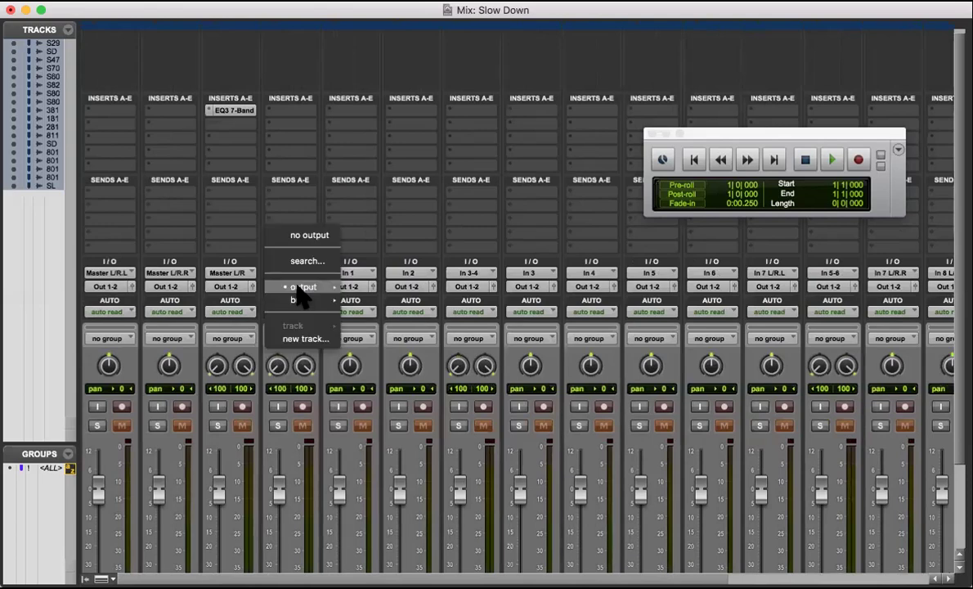
pyautogui.moveTo(297, 288)
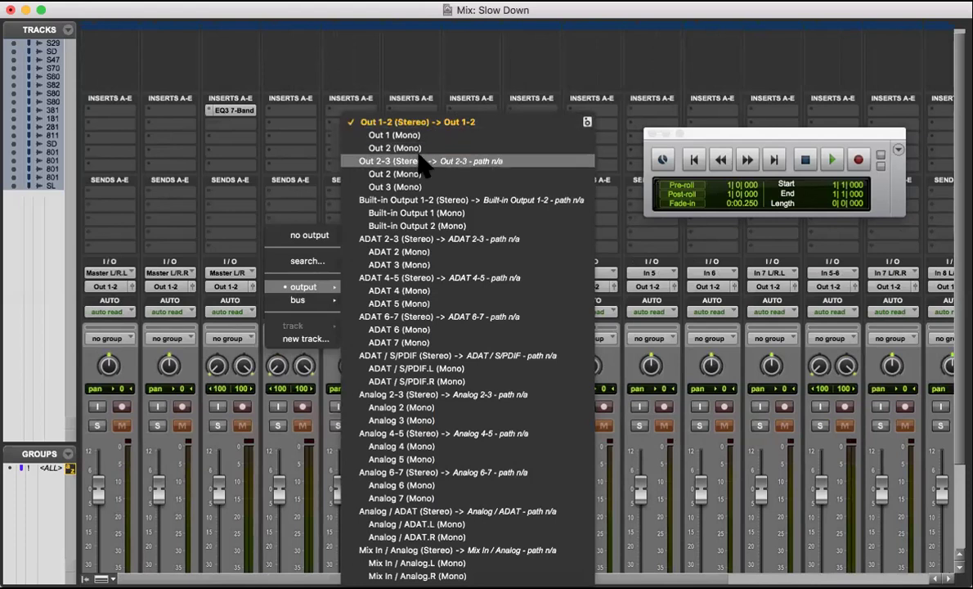
pyautogui.click(311, 17)
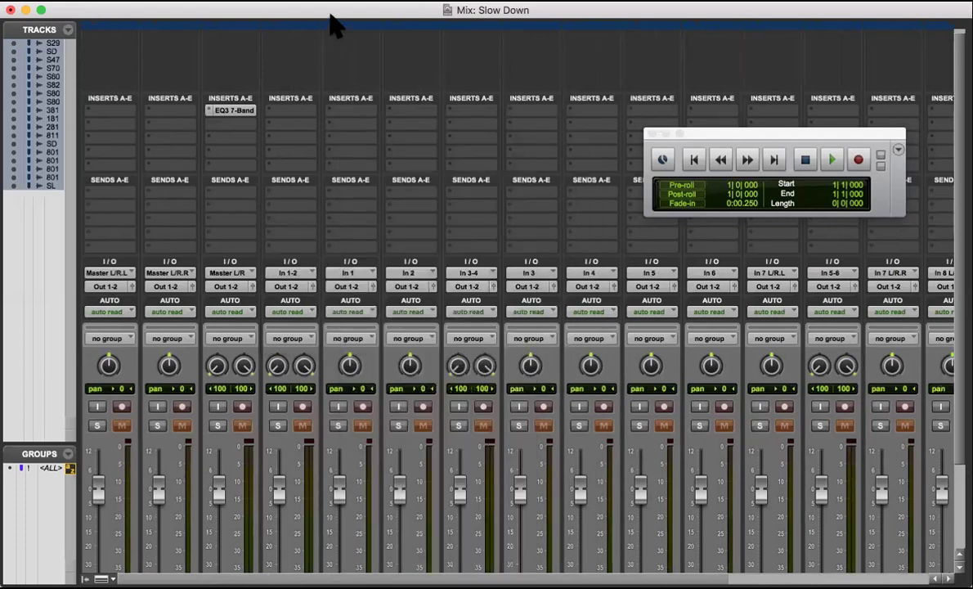
# Step: Examine the input source types and the list of hardware outputs offered for the SDRUMS70 track
pyautogui.click(291, 275)
pyautogui.moveTo(292, 273)
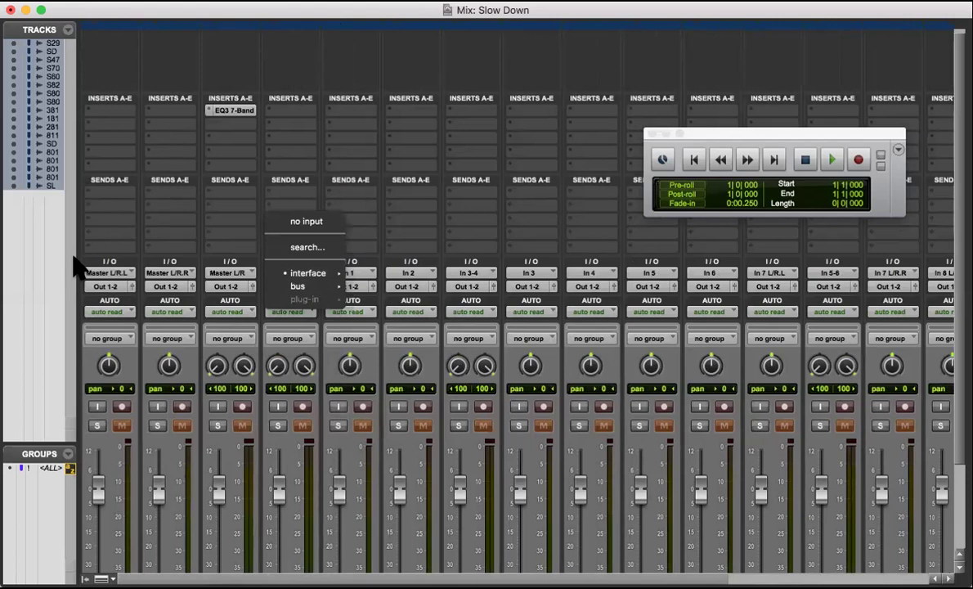
pyautogui.click(310, 331)
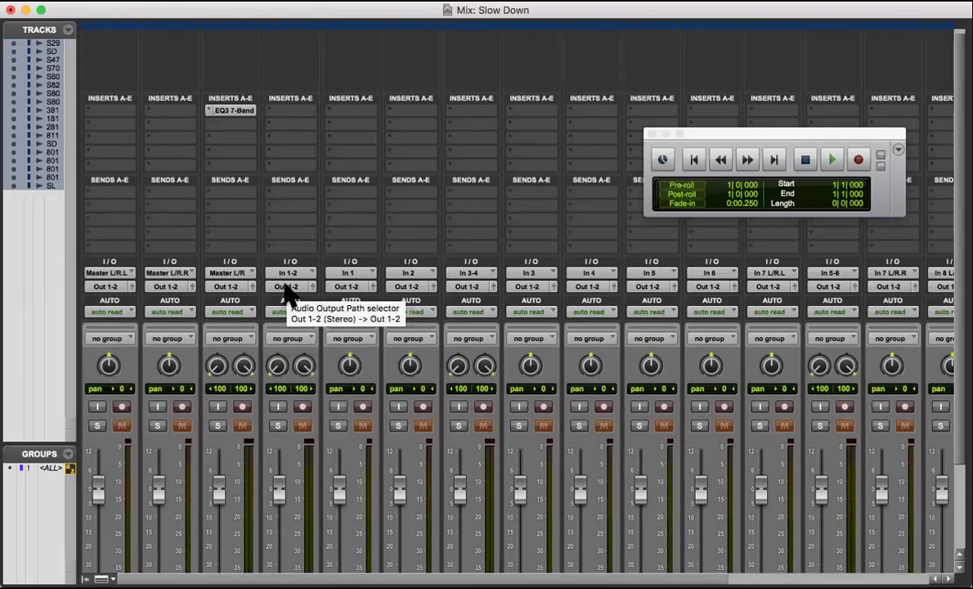
pyautogui.click(285, 287)
pyautogui.moveTo(289, 287)
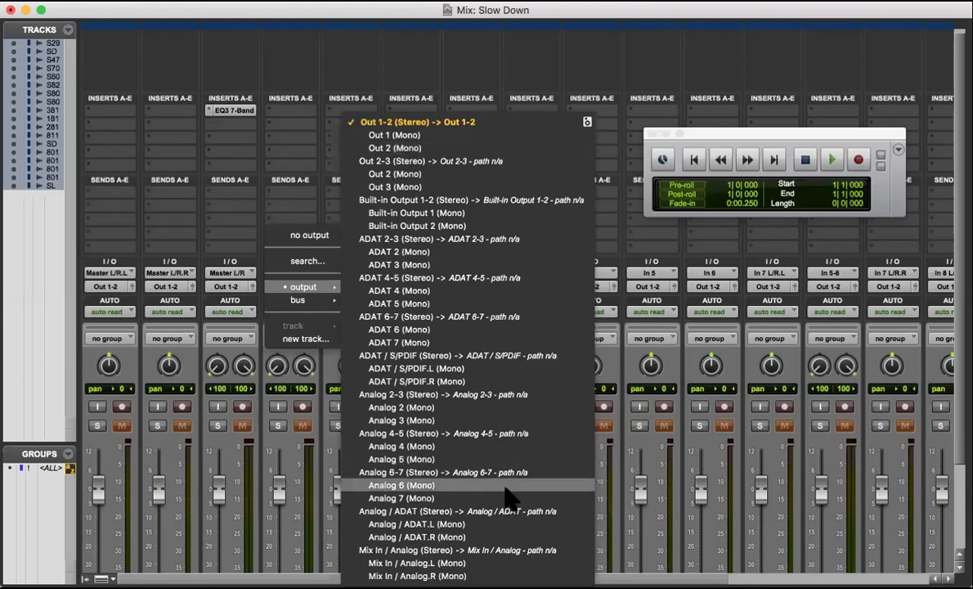
pyautogui.click(331, 50)
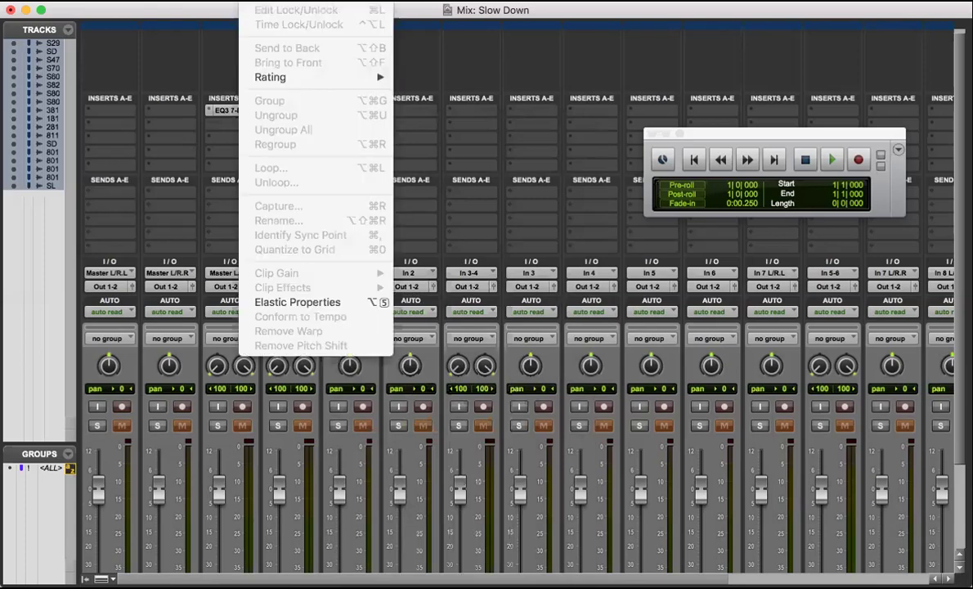
pyautogui.press('Escape')
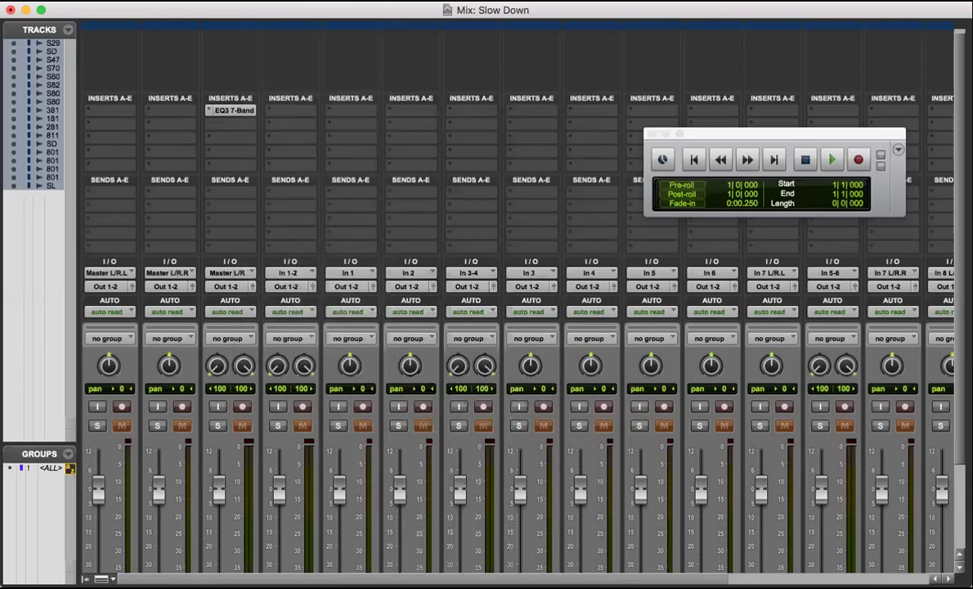
pyautogui.press('Escape')
# Step: Create one new mono Aux Input track with the Samples timebase
pyautogui.scroll(-5, 249, 433)
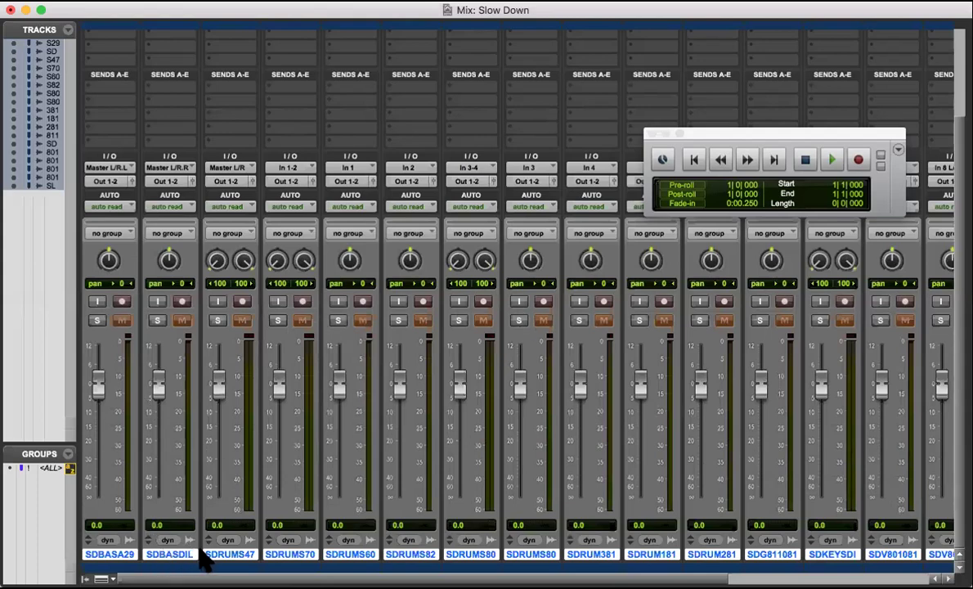
pyautogui.scroll(2, 183, 457)
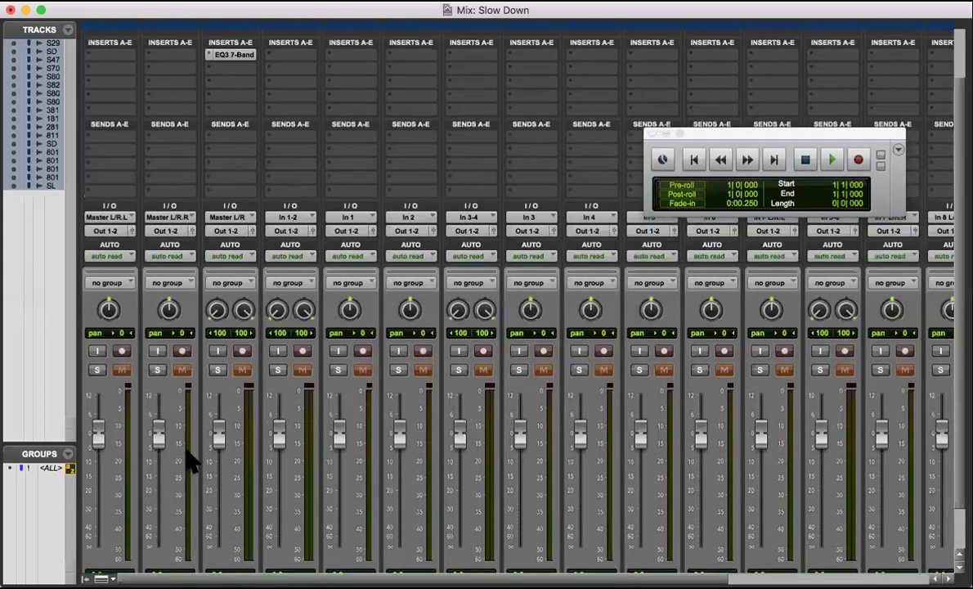
pyautogui.scroll(-2, 188, 459)
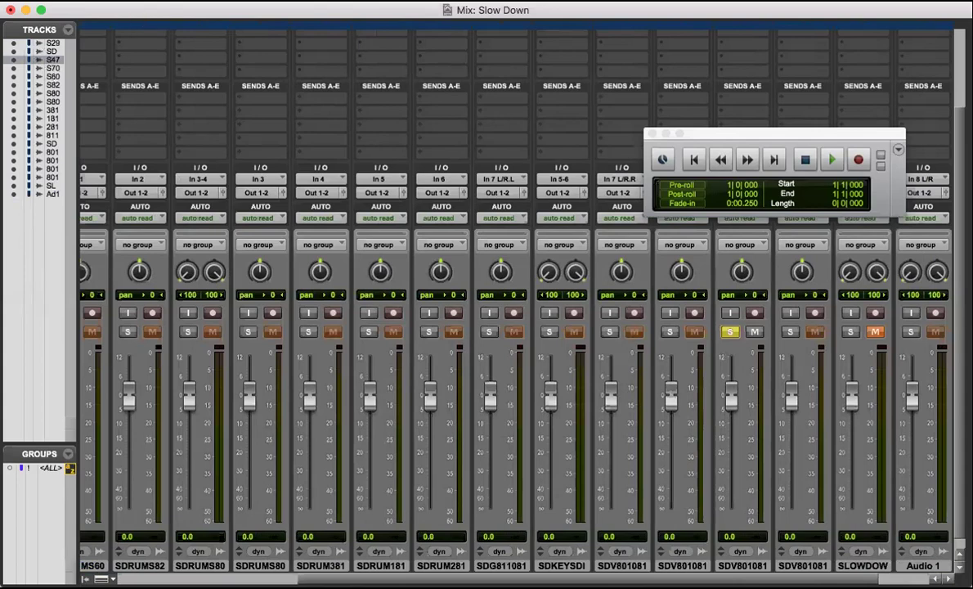
pyautogui.click(254, 0)
pyautogui.moveTo(214, 0)
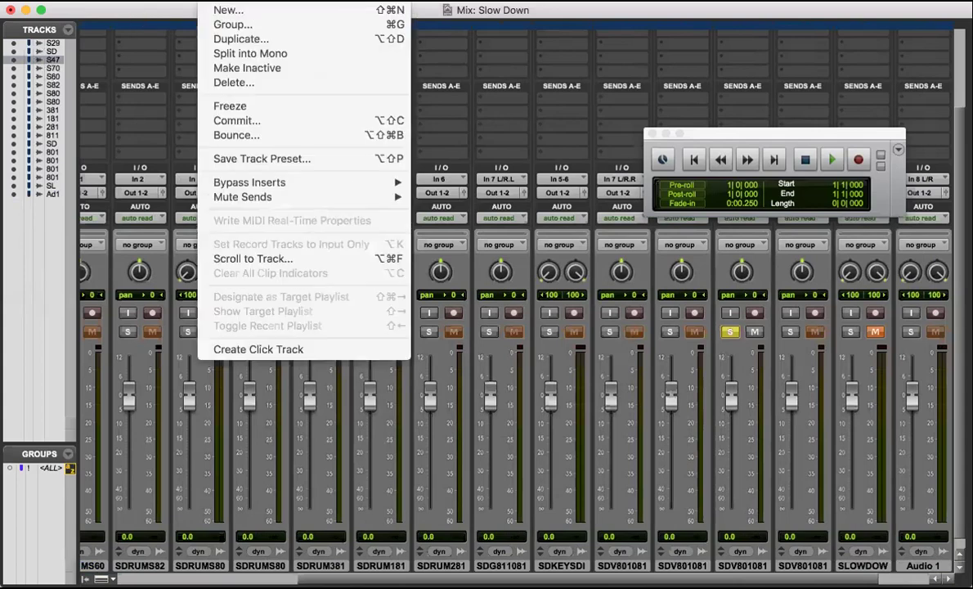
pyautogui.click(221, 11)
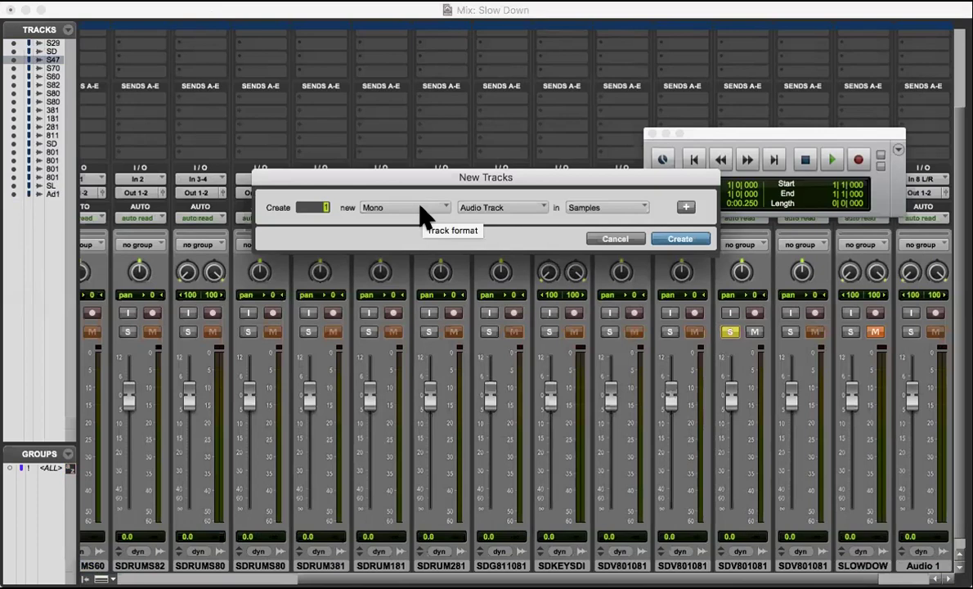
pyautogui.click(495, 208)
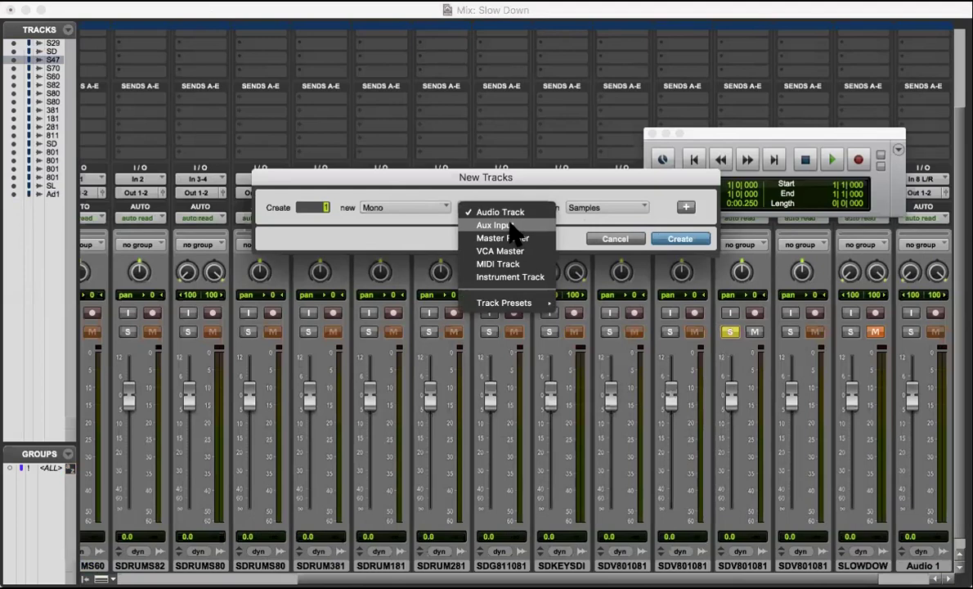
pyautogui.click(510, 226)
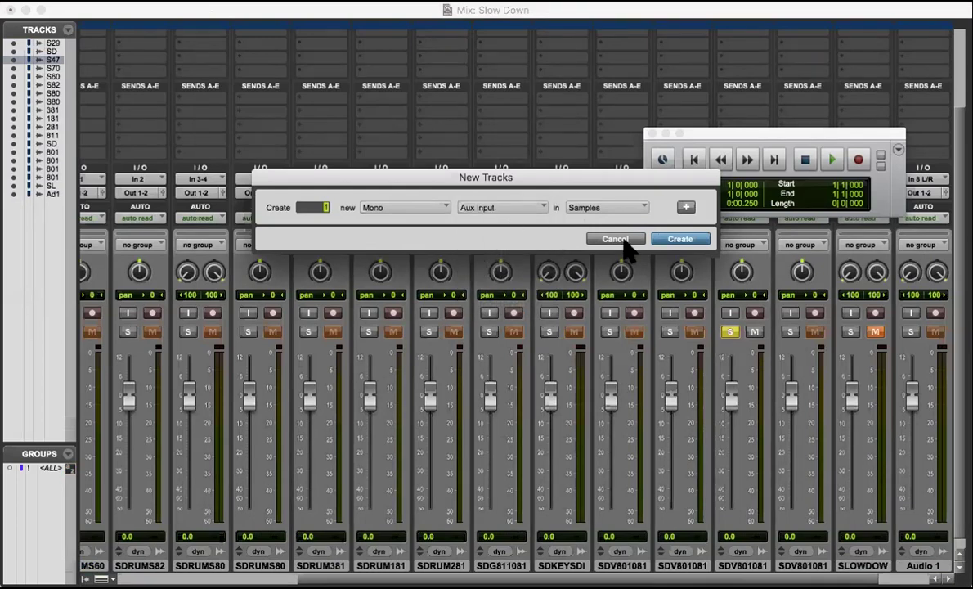
pyautogui.click(680, 240)
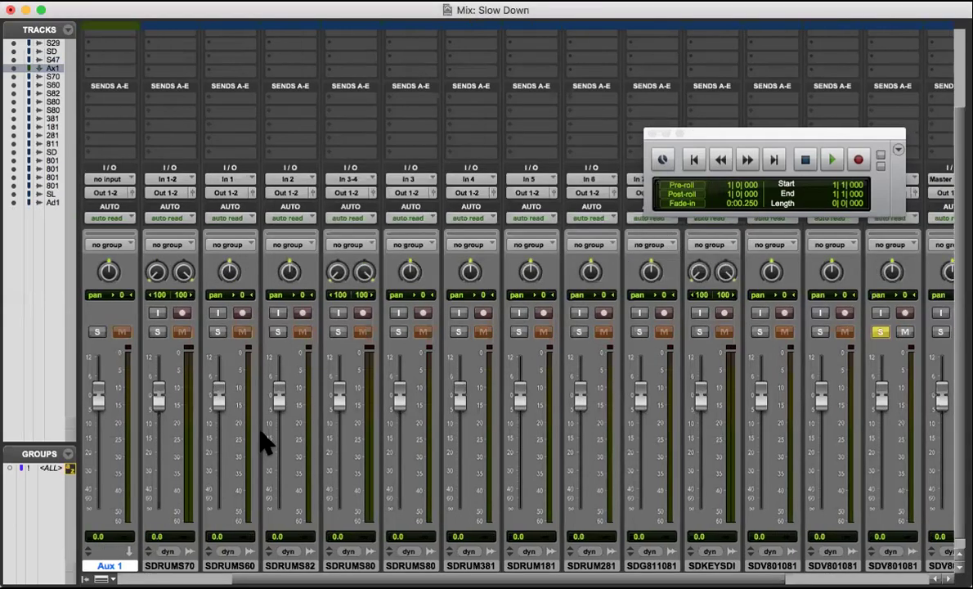
# Step: Examine the new aux track's channel strip from its inserts to its name, alongside the neighbouring drum tracks
pyautogui.scroll(3, 270, 441)
pyautogui.scroll(-3, 180, 530)
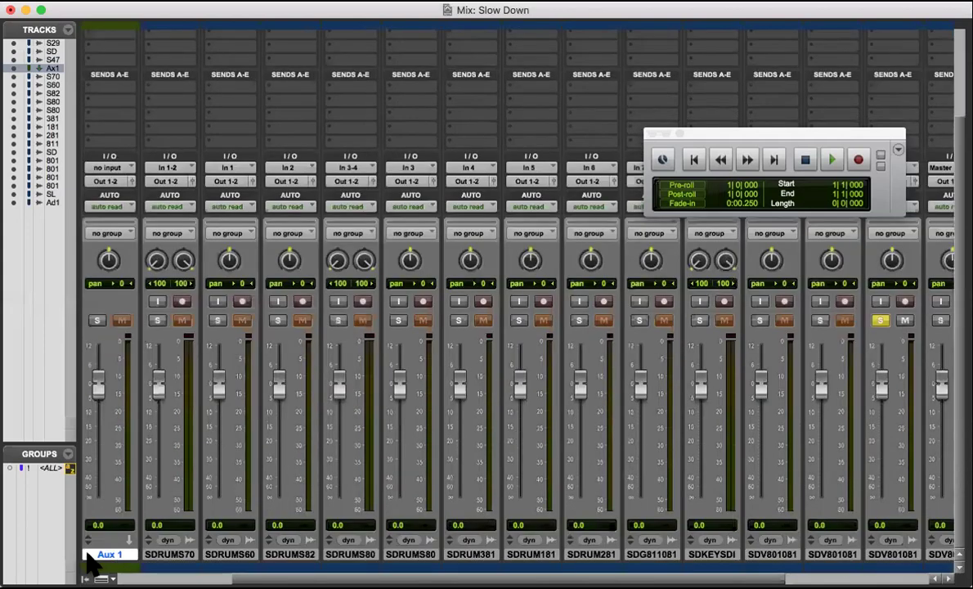
pyautogui.scroll(5, 277, 489)
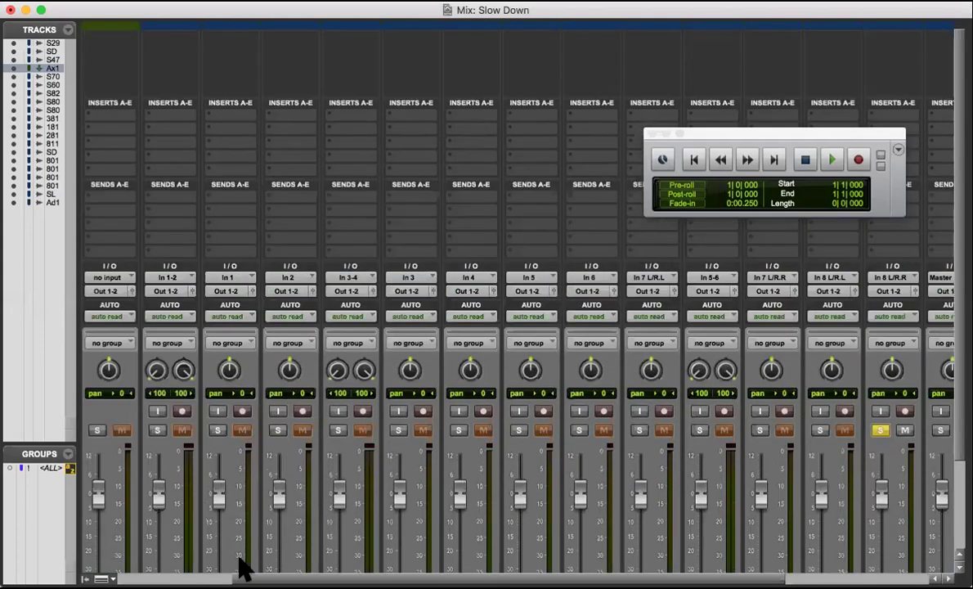
pyautogui.hscroll(-3, 243, 569)
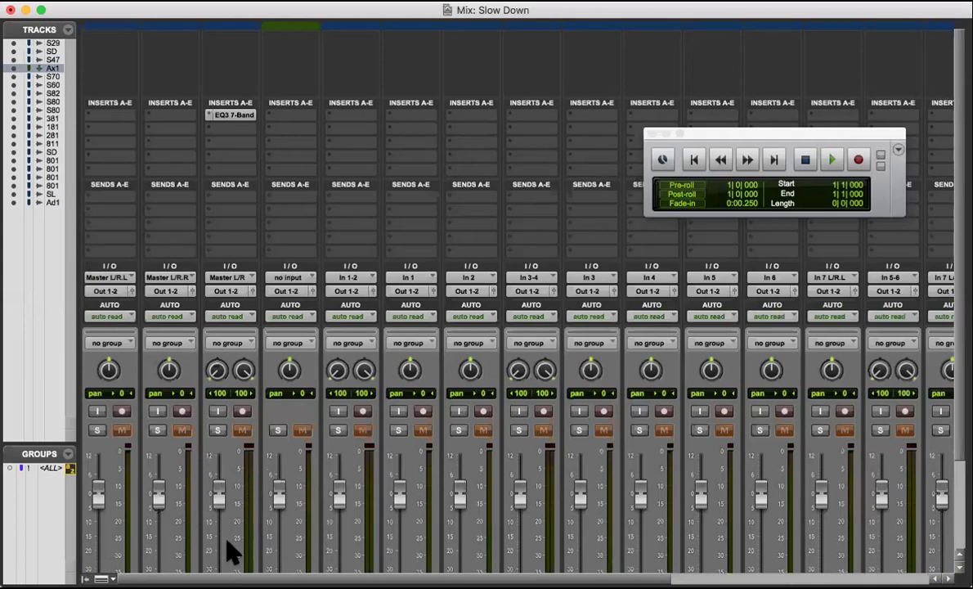
pyautogui.scroll(-3, 233, 491)
pyautogui.scroll(2, 253, 547)
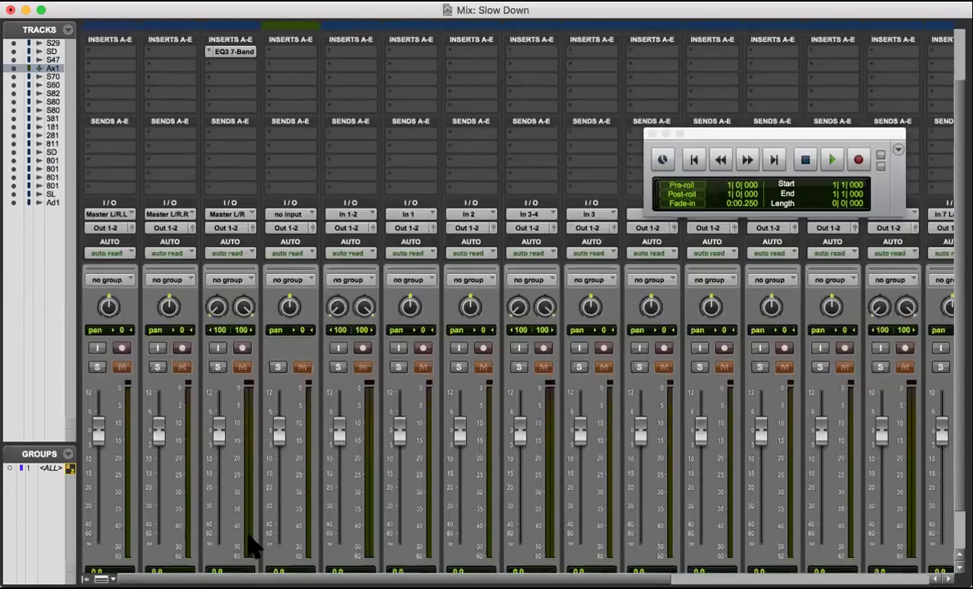
pyautogui.scroll(-1, 255, 550)
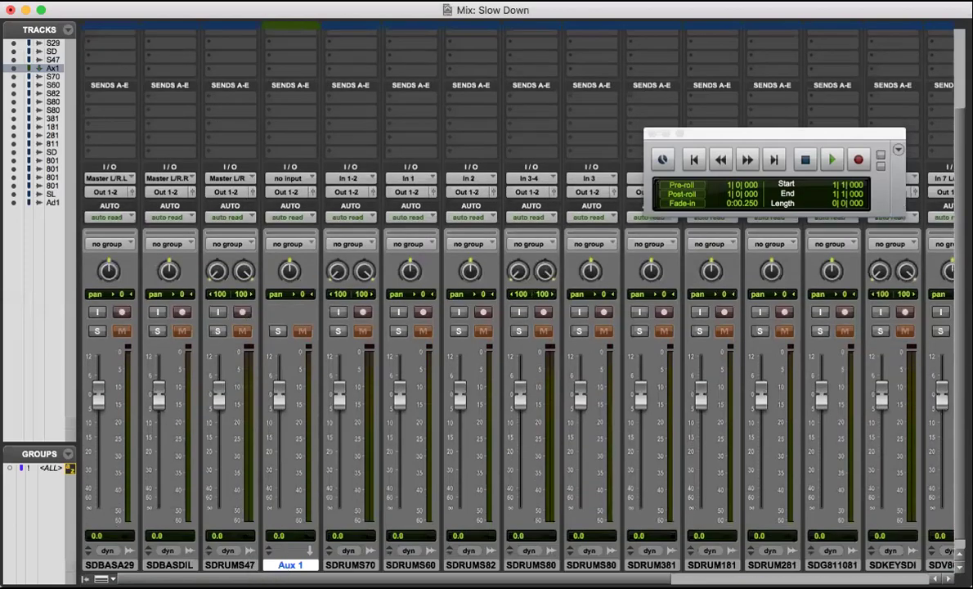
pyautogui.scroll(1, 300, 560)
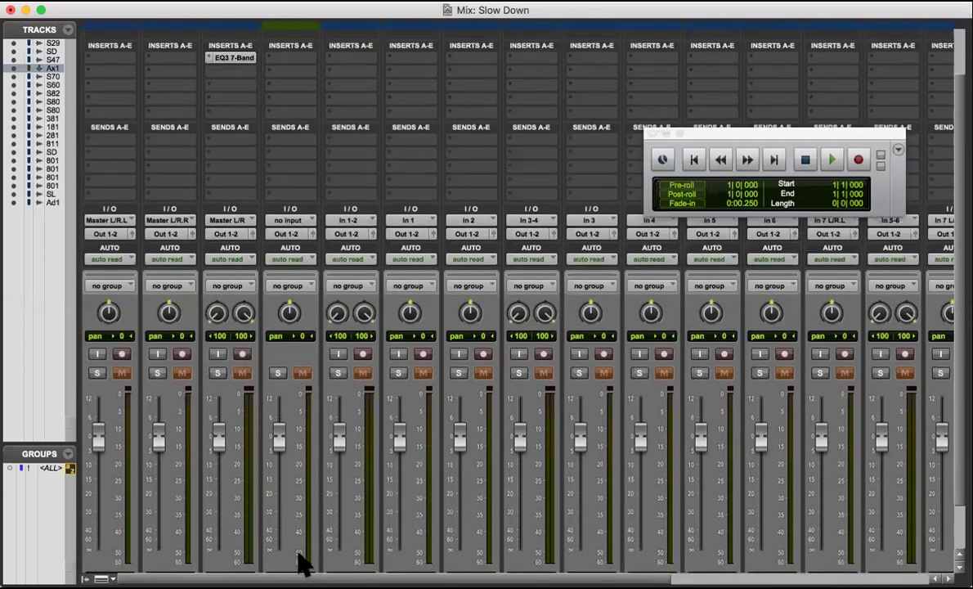
# Step: Review the output path options of the SDRUMS-AK47 track
pyautogui.scroll(1, 302, 556)
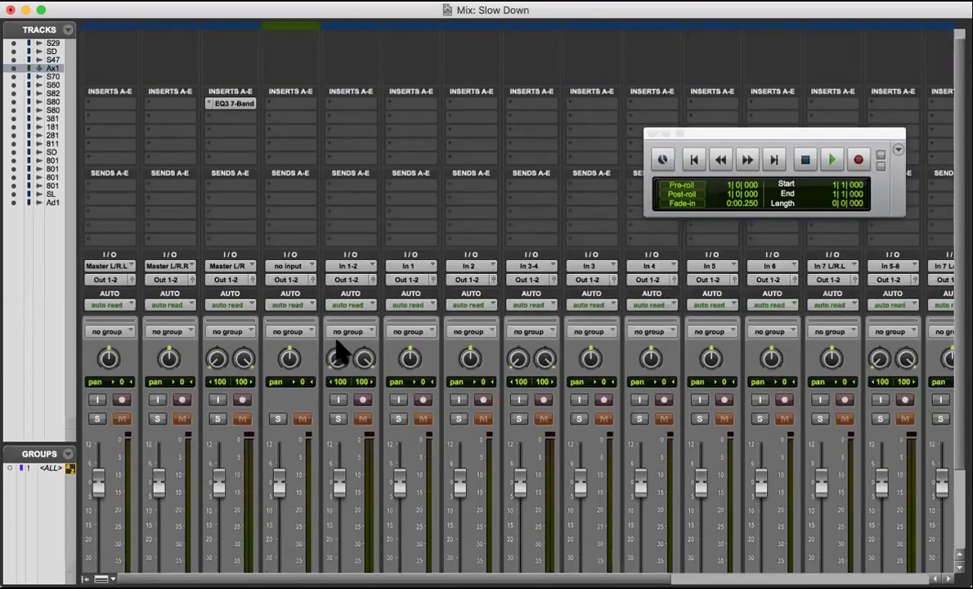
pyautogui.click(233, 282)
pyautogui.moveTo(235, 286)
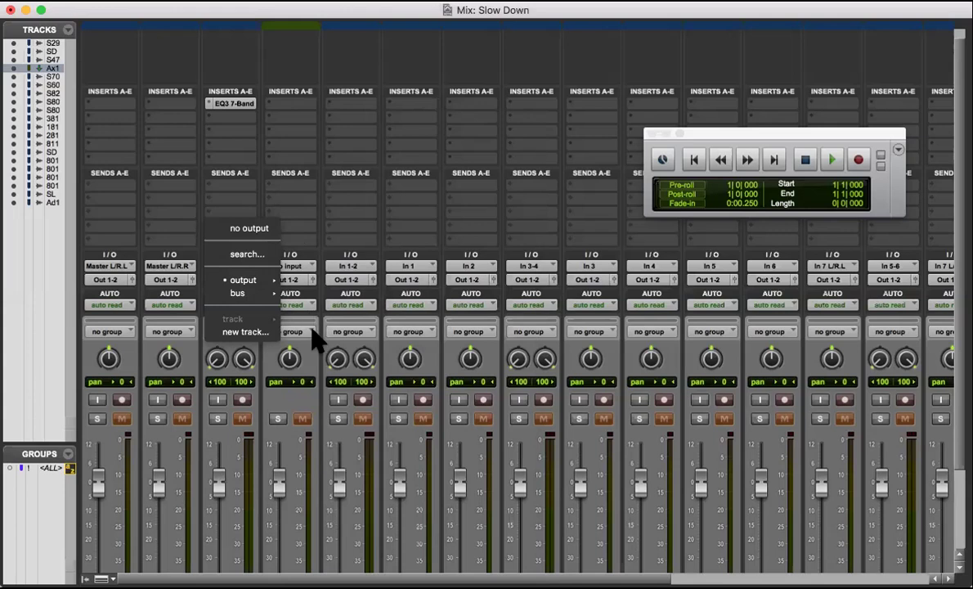
# Step: Try to move the EQ3 7-Band plug-in from the SDRUMS-AK47 track to the first insert of the mono aux track
pyautogui.click(232, 115)
pyautogui.moveTo(231, 114); pyautogui.dragTo(278, 114)
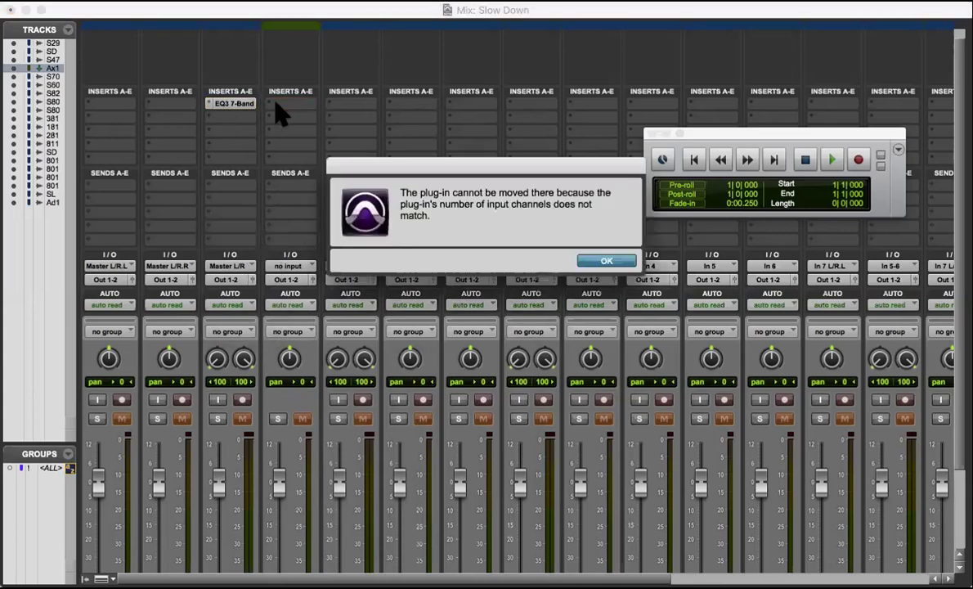
pyautogui.click(605, 262)
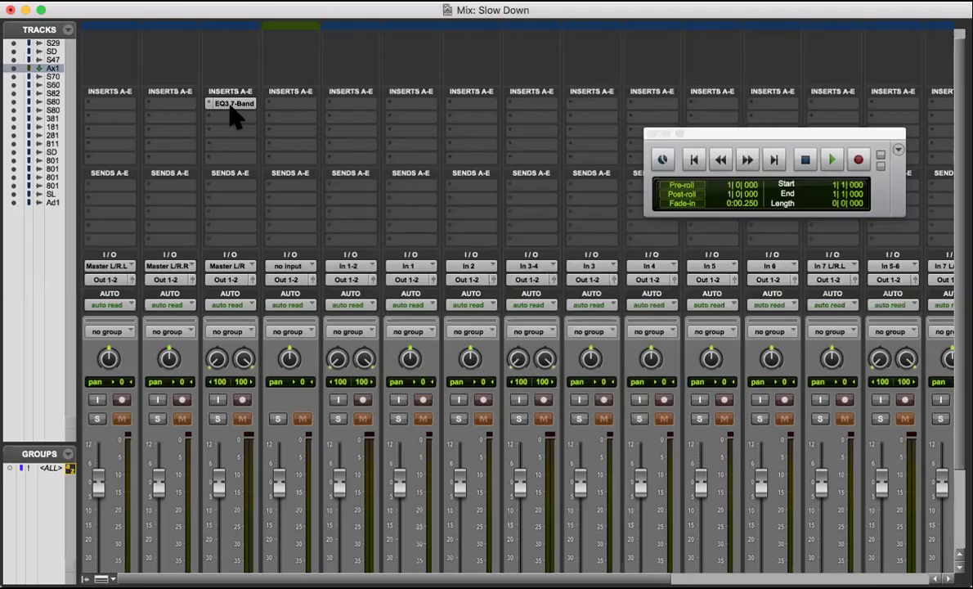
# Step: Show the SDRUMS-AK47 track's EQ3 7-Band and adjust its LF band from a cut of 8.7 dB to a 10.8 dB boost at 75.6 Hz
pyautogui.click(234, 104)
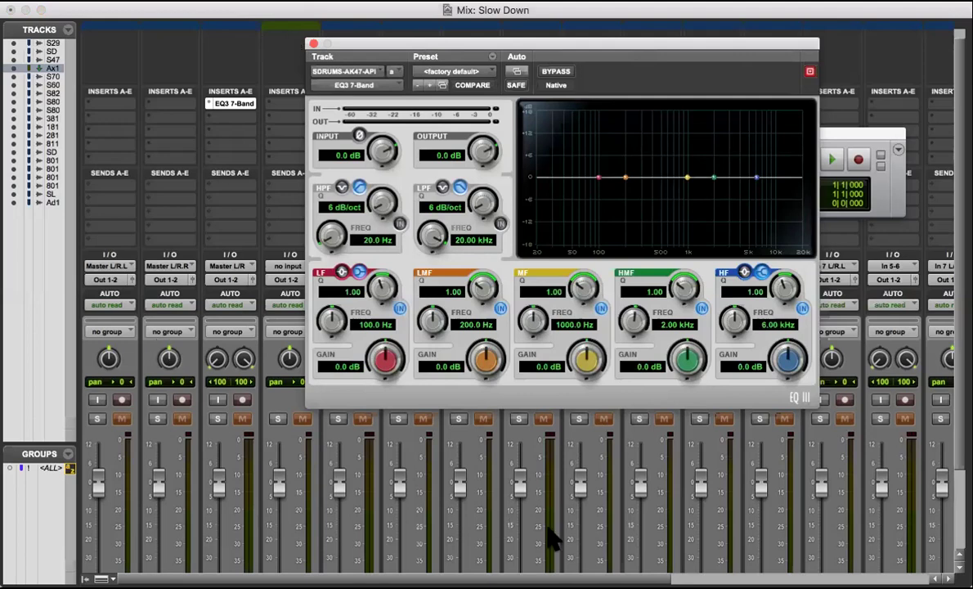
pyautogui.moveTo(634, 42); pyautogui.dragTo(570, 54)
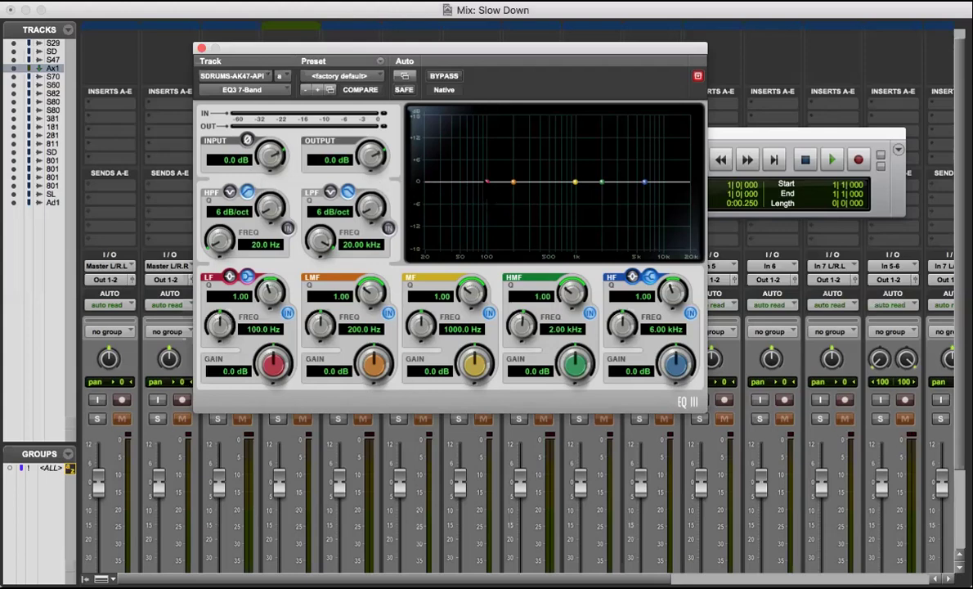
pyautogui.moveTo(485, 183); pyautogui.dragTo(483, 206)
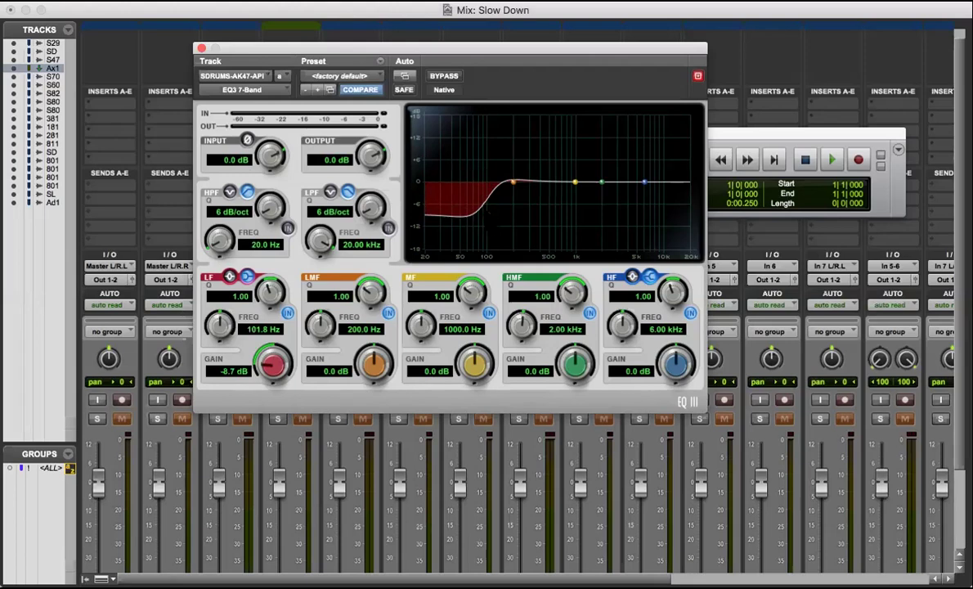
pyautogui.moveTo(486, 212); pyautogui.dragTo(476, 142)
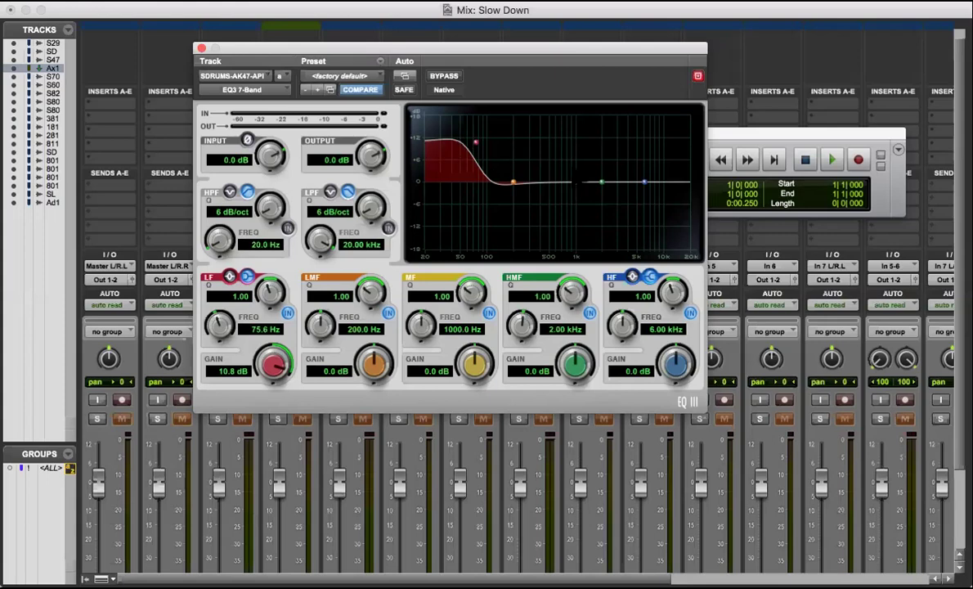
# Step: Swing the MF band from an 11.8 dB cut to a 13.1 dB boost, with frequency 1.24 kHz and Q 4.47
pyautogui.moveTo(575, 182); pyautogui.dragTo(580, 224)
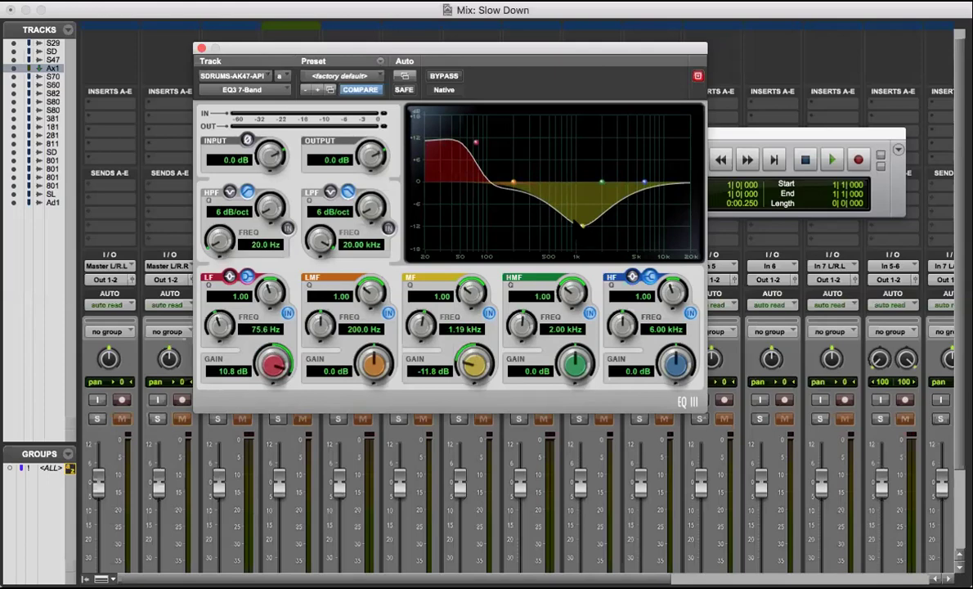
pyautogui.moveTo(581, 222); pyautogui.dragTo(576, 133)
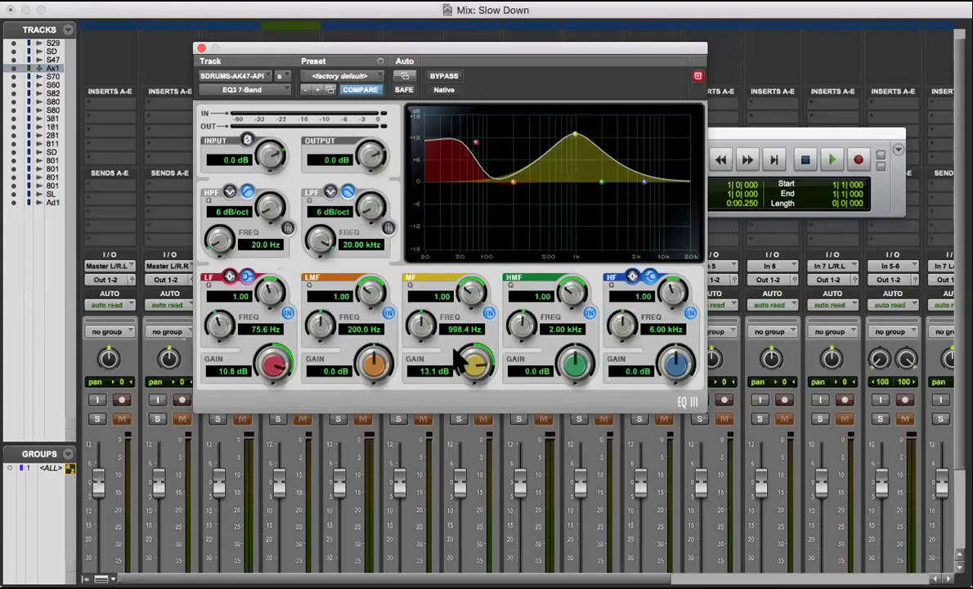
pyautogui.moveTo(414, 321); pyautogui.dragTo(488, 298)
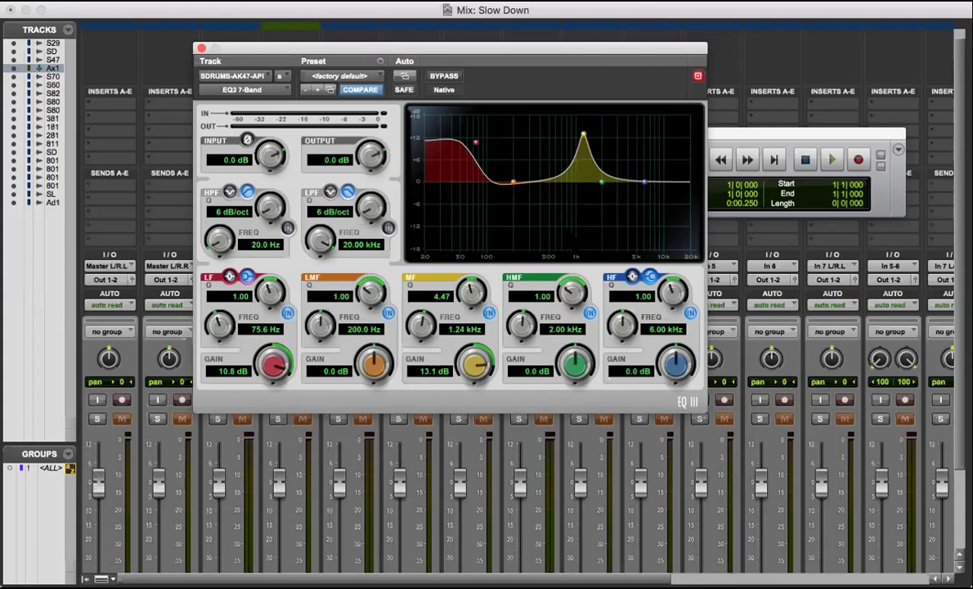
# Step: Vary the MF band's Q between 2.63 and 10.00, settling on 5.50
pyautogui.moveTo(437, 273); pyautogui.dragTo(489, 311)
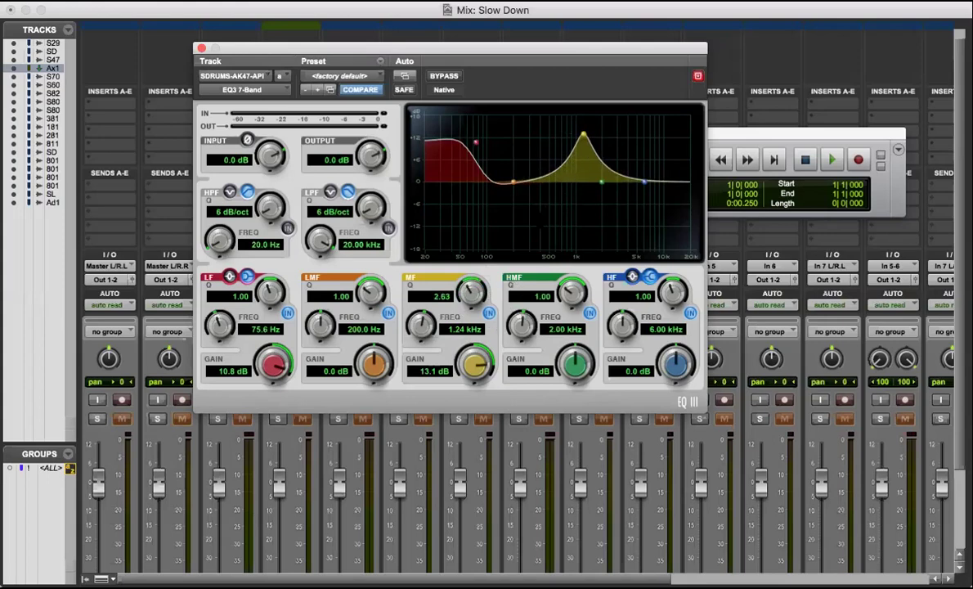
pyautogui.moveTo(465, 279)
pyautogui.mouseDown()
pyautogui.moveTo(481, 264)
pyautogui.moveTo(483, 315)
pyautogui.moveTo(477, 283)
pyautogui.moveTo(470, 313)
pyautogui.moveTo(473, 267)
pyautogui.mouseUp()
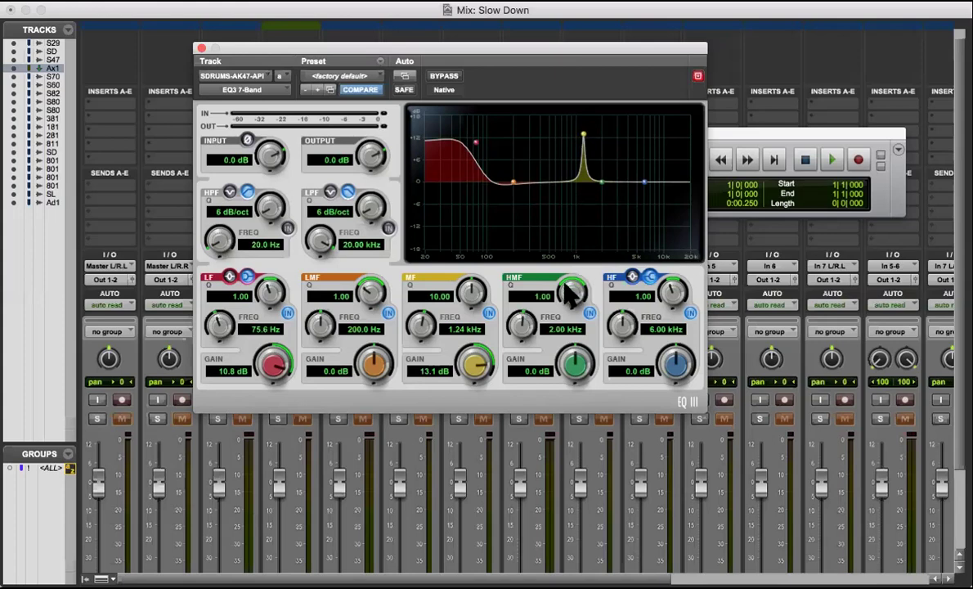
pyautogui.moveTo(474, 299); pyautogui.dragTo(452, 340)
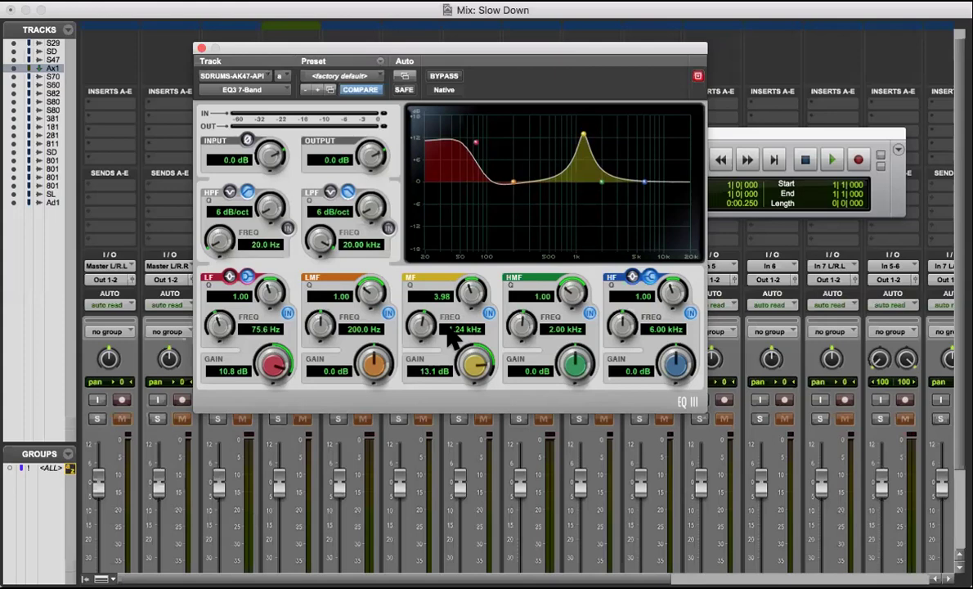
pyautogui.moveTo(452, 338); pyautogui.dragTo(452, 336)
pyautogui.moveTo(474, 281); pyautogui.dragTo(456, 318)
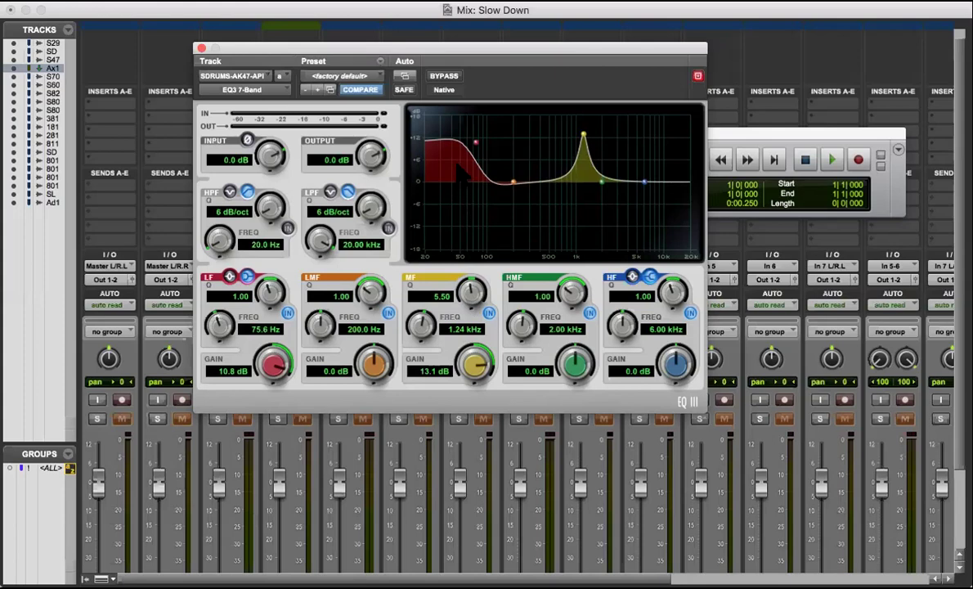
# Step: Set the LF band to -11.4 dB at 52.9 Hz and the HF band to 11.8 dB at 7.87 kHz
pyautogui.moveTo(475, 145); pyautogui.dragTo(463, 224)
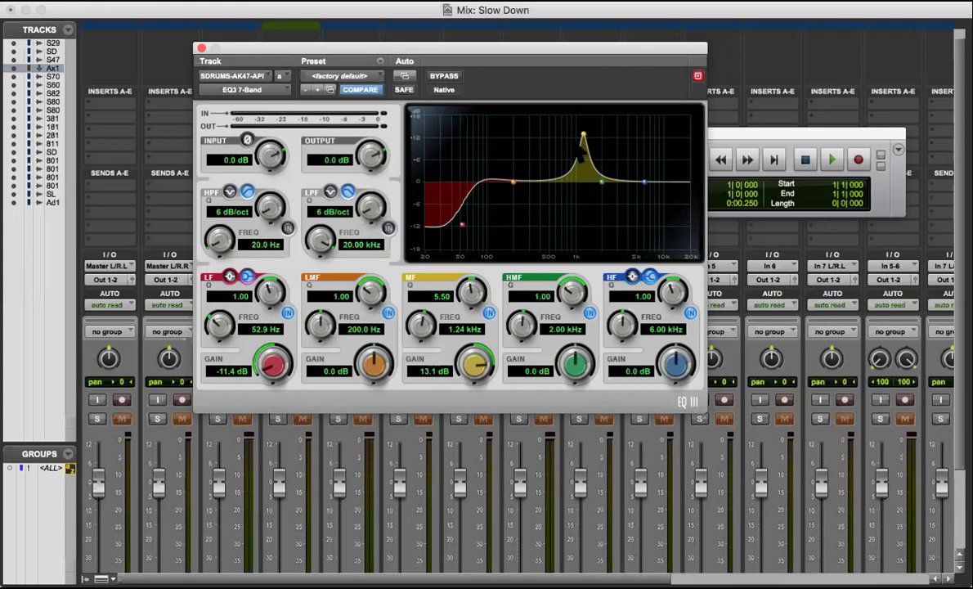
pyautogui.moveTo(646, 181); pyautogui.dragTo(654, 139)
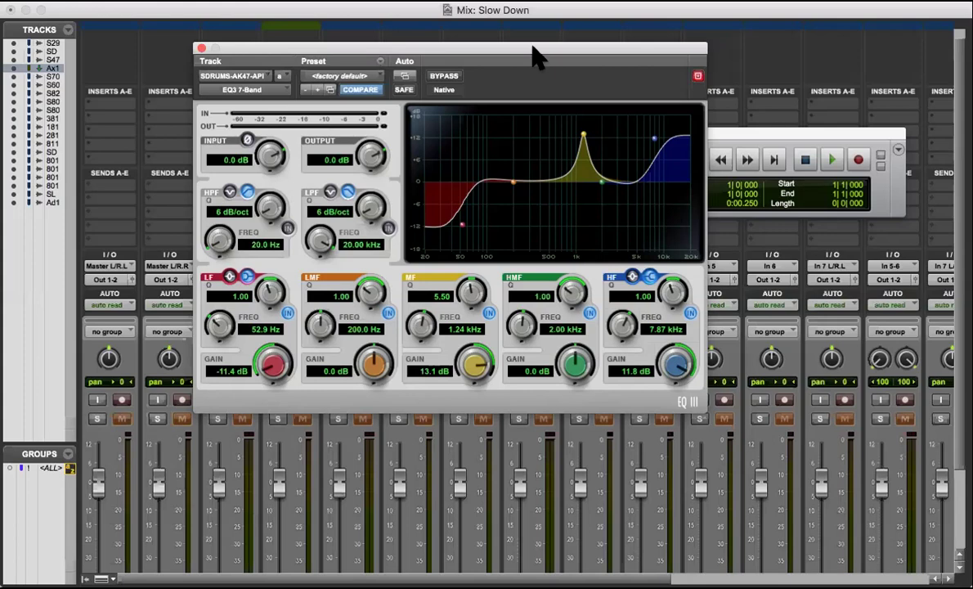
# Step: Uncover the SDRUMS-AK47 channel strip from behind the EQ window, and play the session with that track soloed
pyautogui.moveTo(533, 58); pyautogui.dragTo(469, 61)
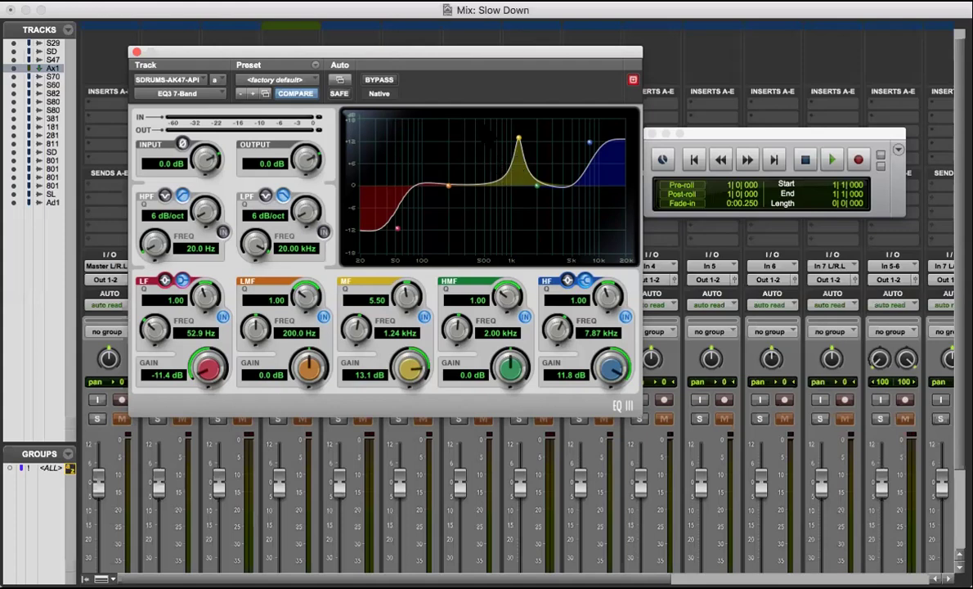
pyautogui.moveTo(477, 54); pyautogui.dragTo(705, 47)
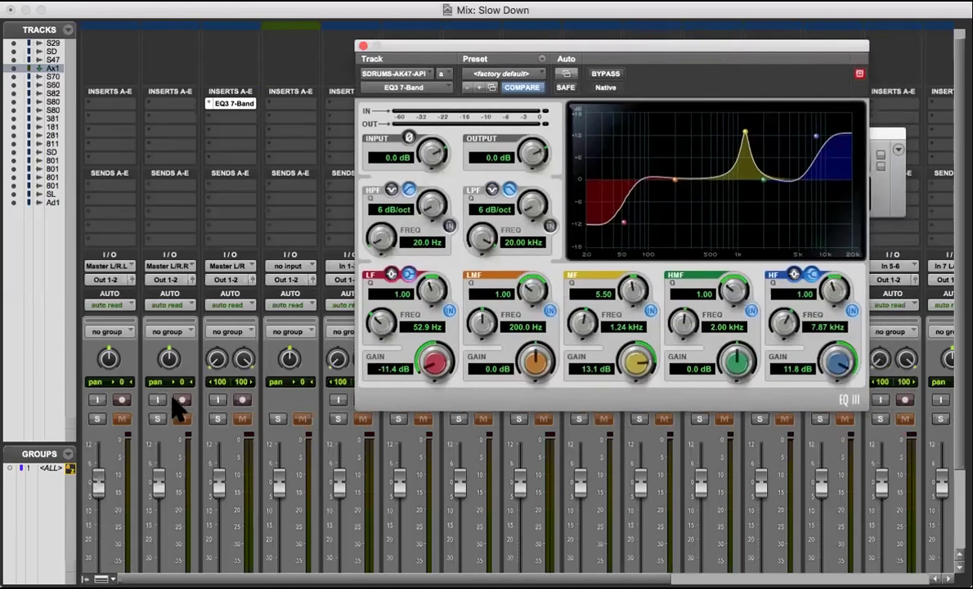
pyautogui.click(219, 419)
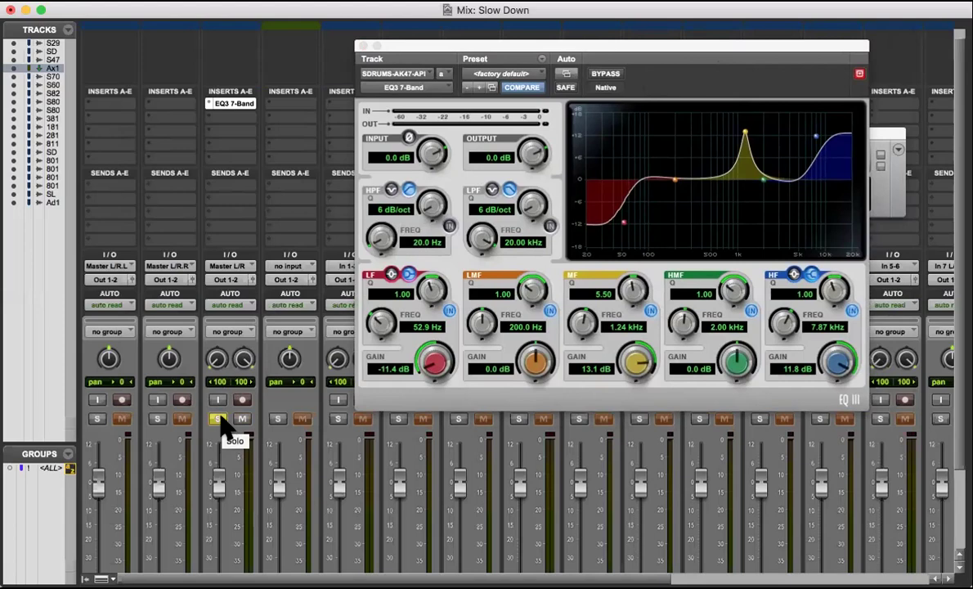
pyautogui.press('space')
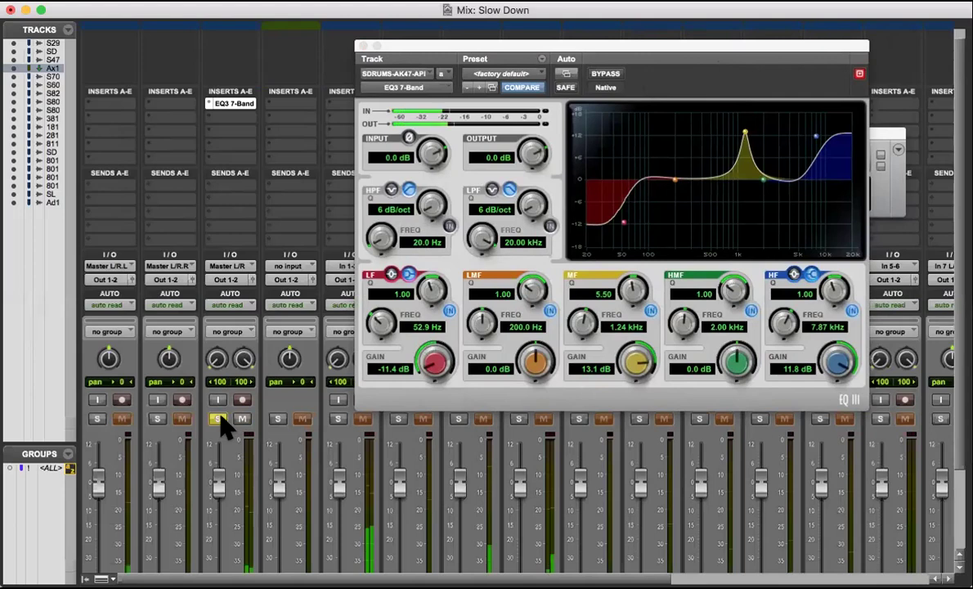